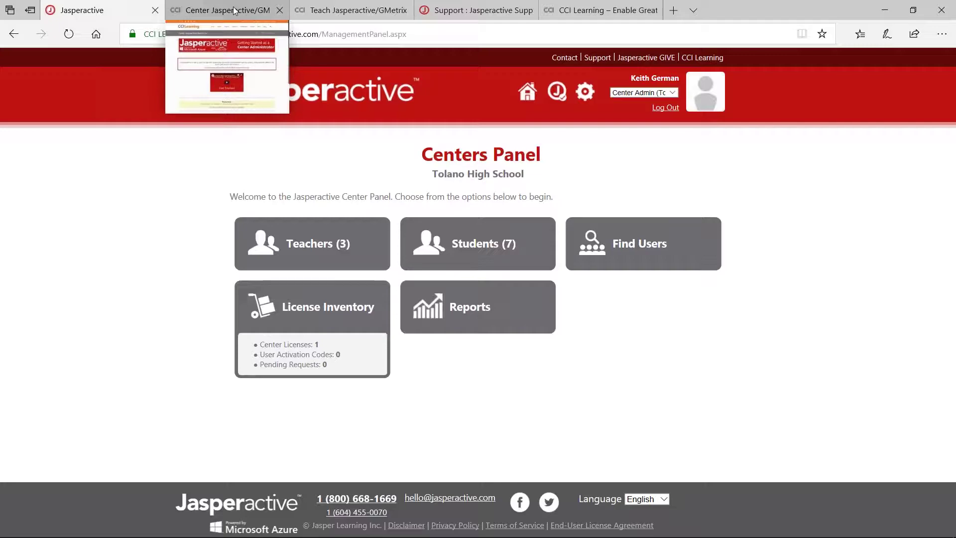
# Read through the Center Administrator getting-started page, including its setup steps, and open the Teacher getting-started page.
pyautogui.click(234, 10)
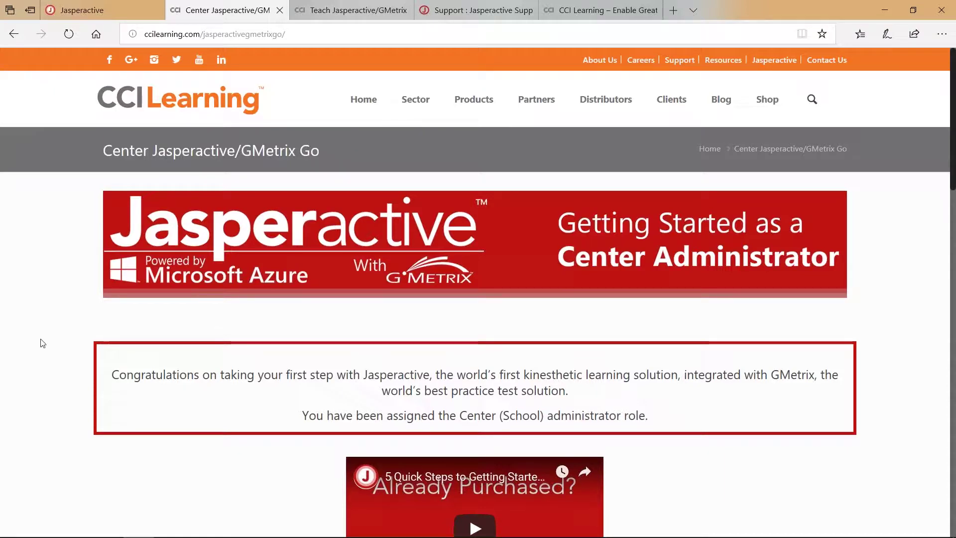
pyautogui.scroll(-2, 42, 343)
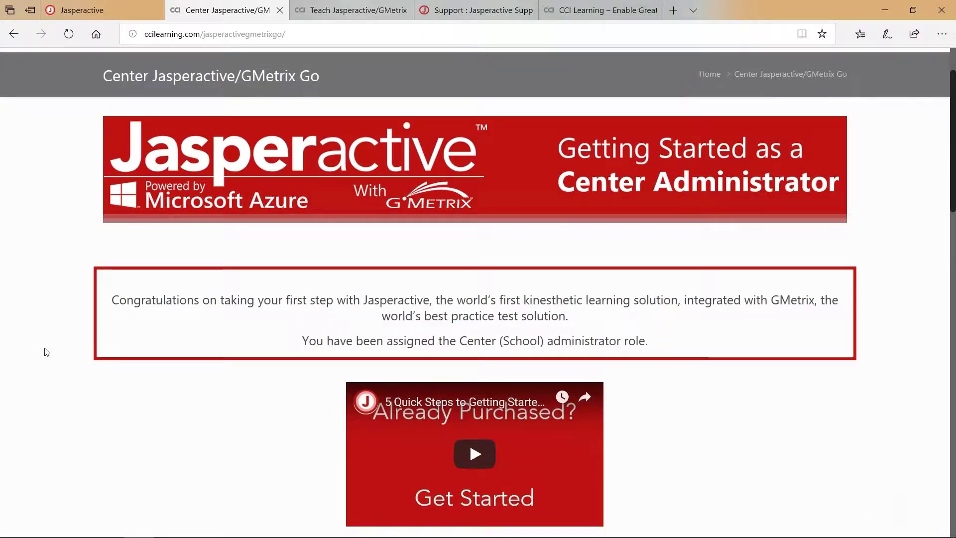
pyautogui.scroll(-3, 48, 357)
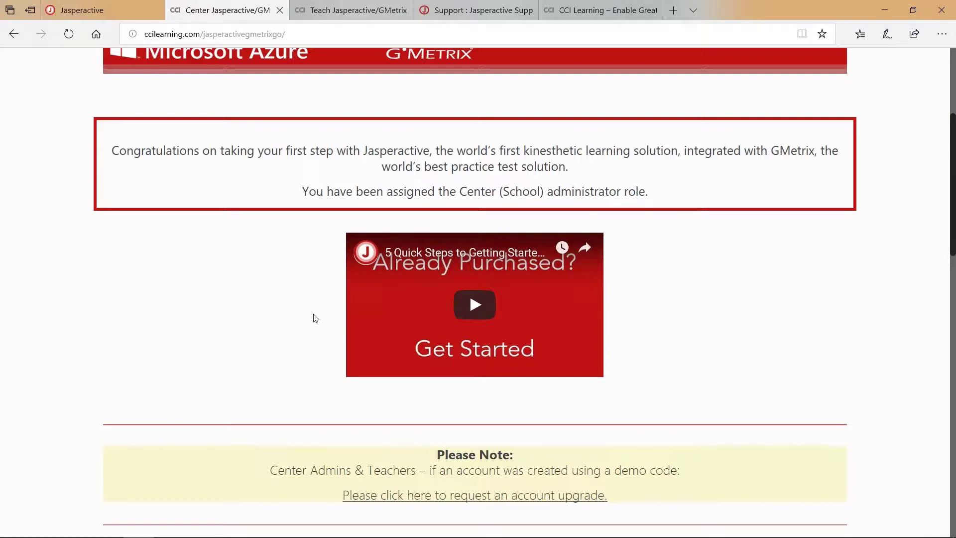
pyautogui.scroll(-2, 309, 338)
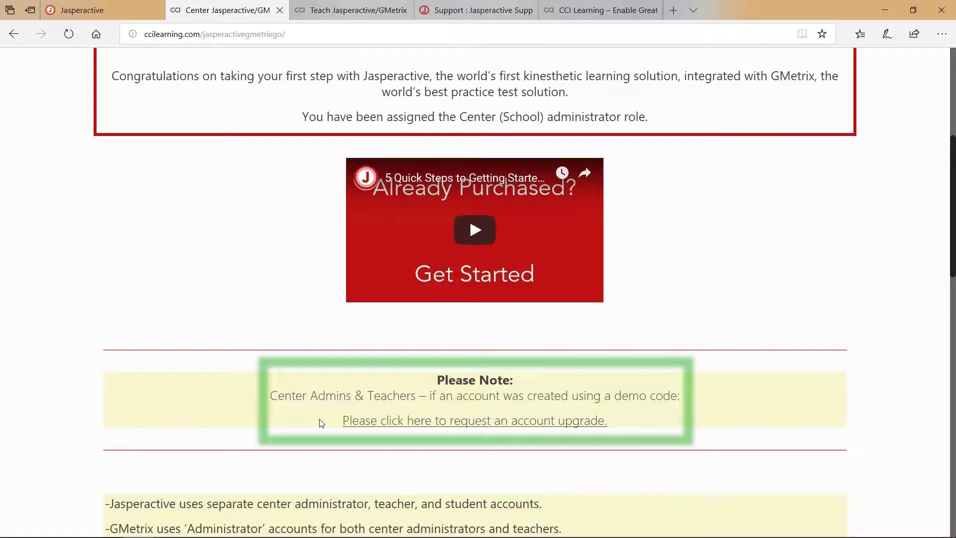
pyautogui.scroll(-8, 214, 403)
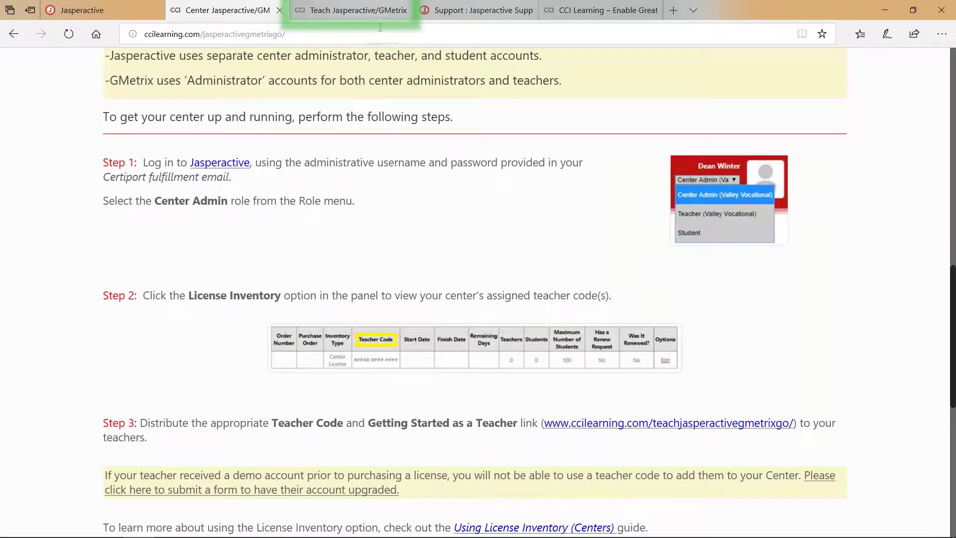
pyautogui.click(374, 13)
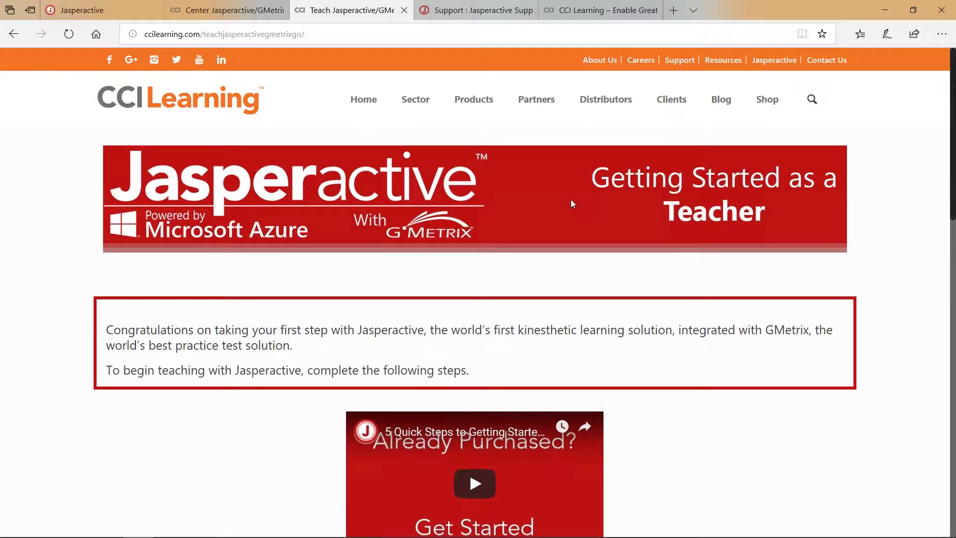
# Return to the Jasperactive Centers Panel and view the Administrator Settings, including the Office 365 Authentication options.
pyautogui.click(83, 8)
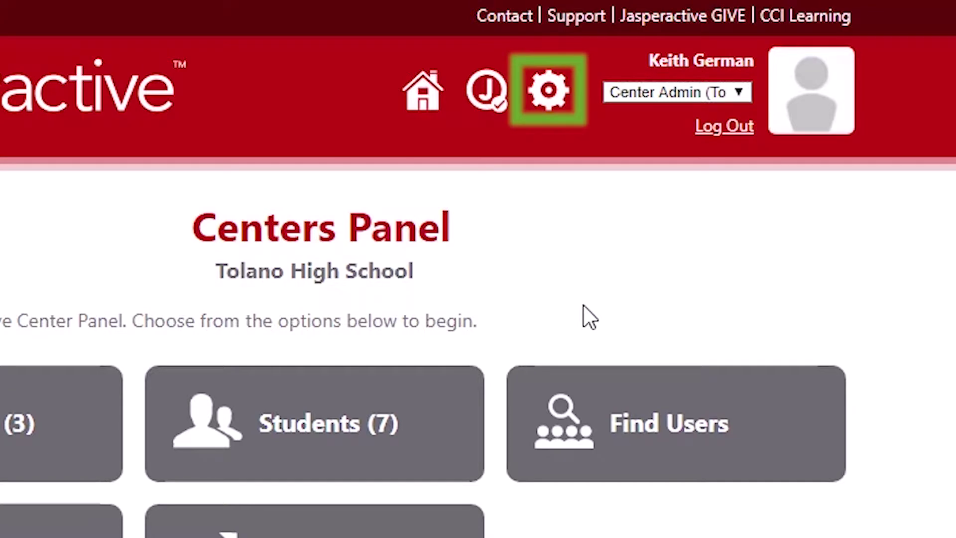
pyautogui.click(558, 99)
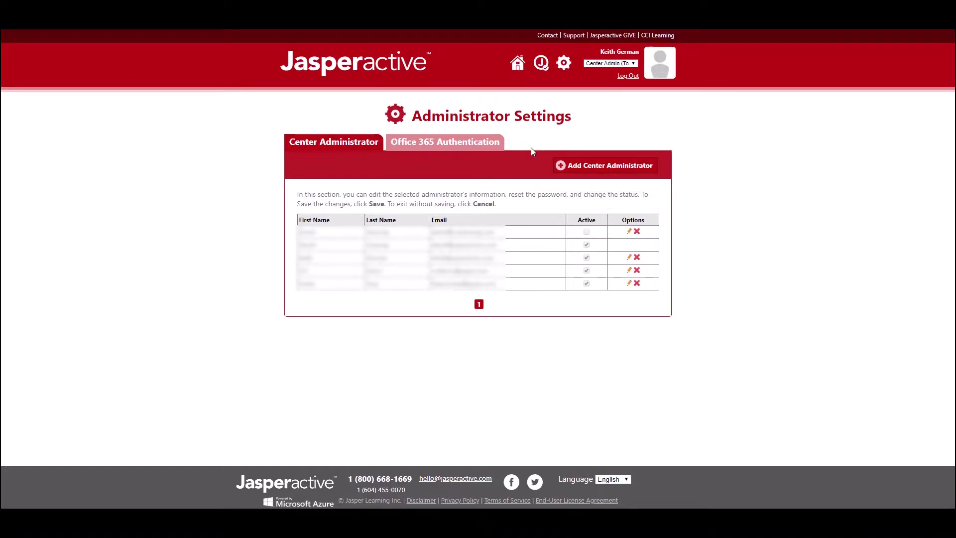
pyautogui.click(496, 143)
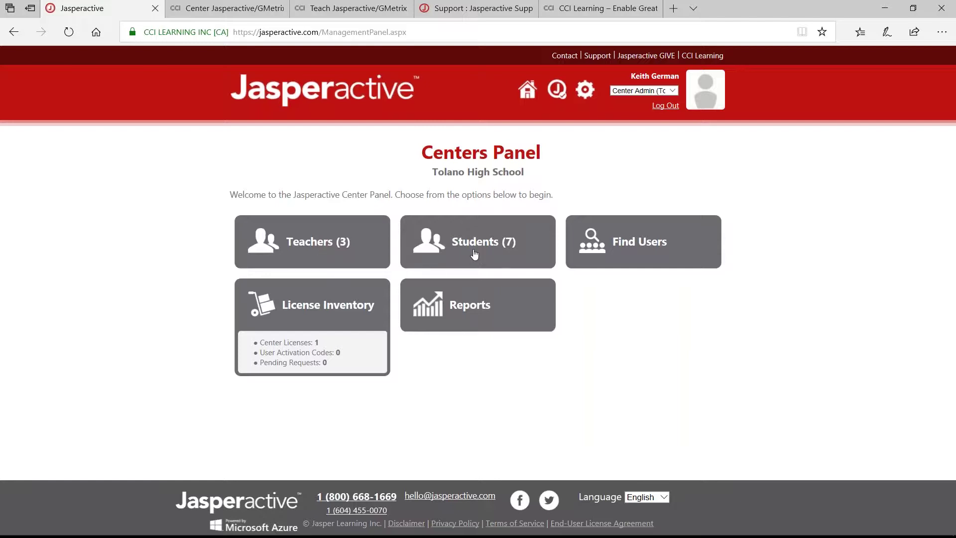
# List all teachers of the center by searching the Teachers page without any search parameters.
pyautogui.click(310, 245)
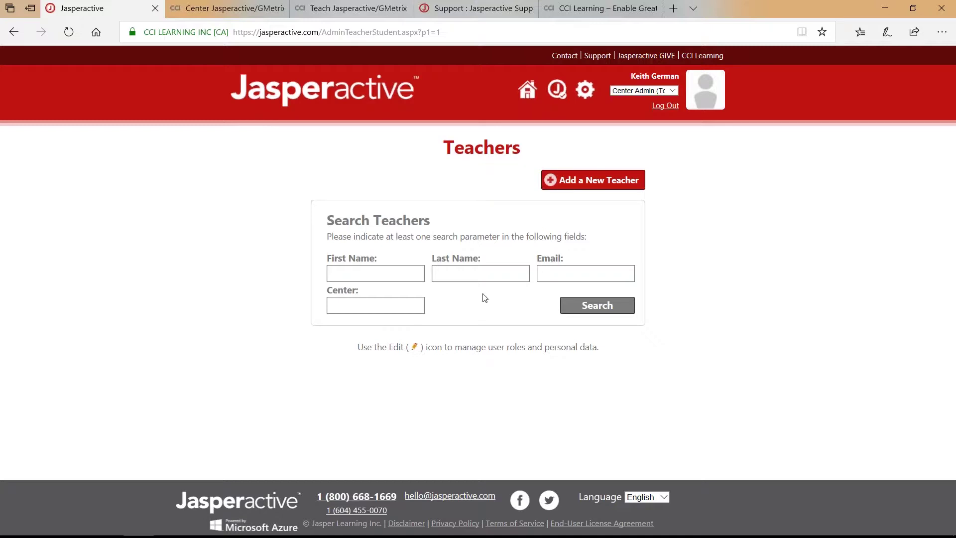
pyautogui.click(603, 311)
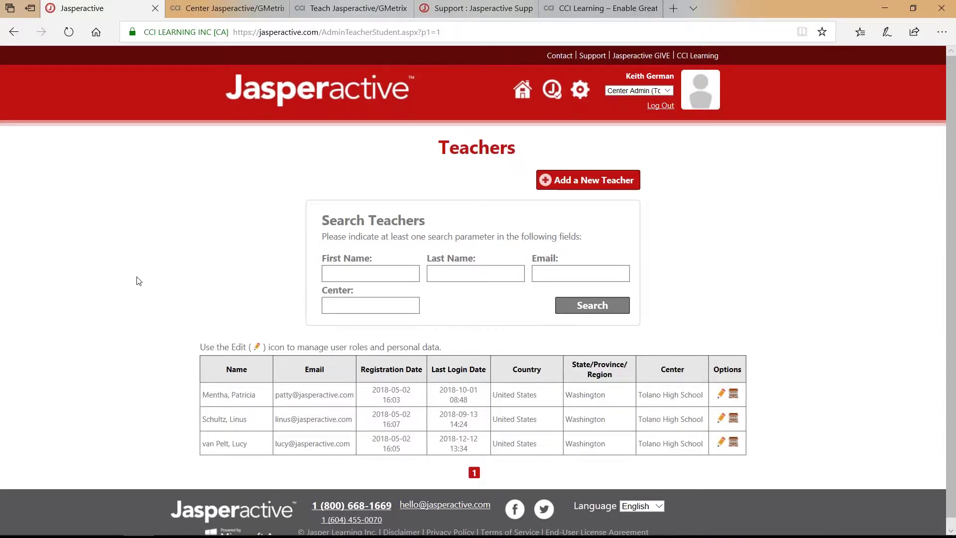
pyautogui.scroll(-1, 138, 284)
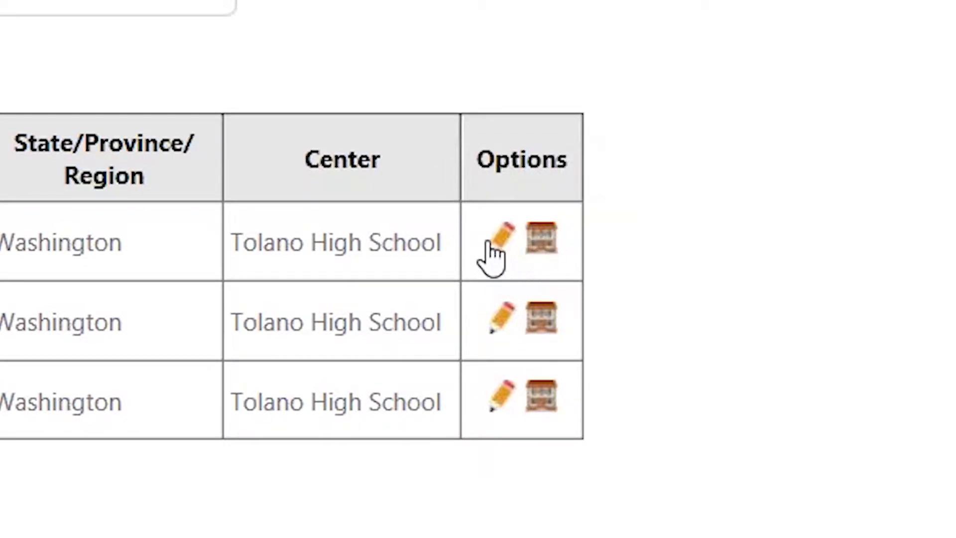
# View the last listed teacher's profile, courses and user roles, and close the record without saving.
pyautogui.click(501, 394)
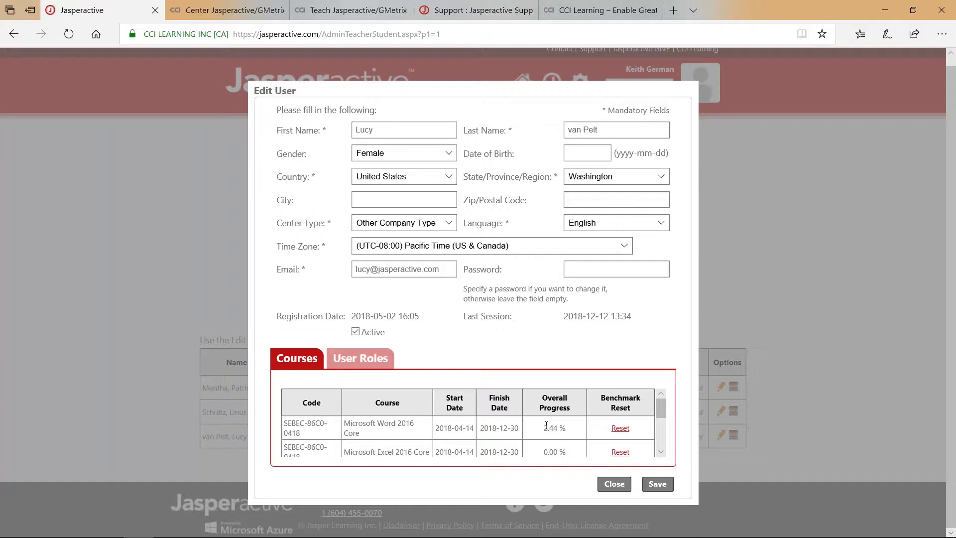
pyautogui.click(368, 371)
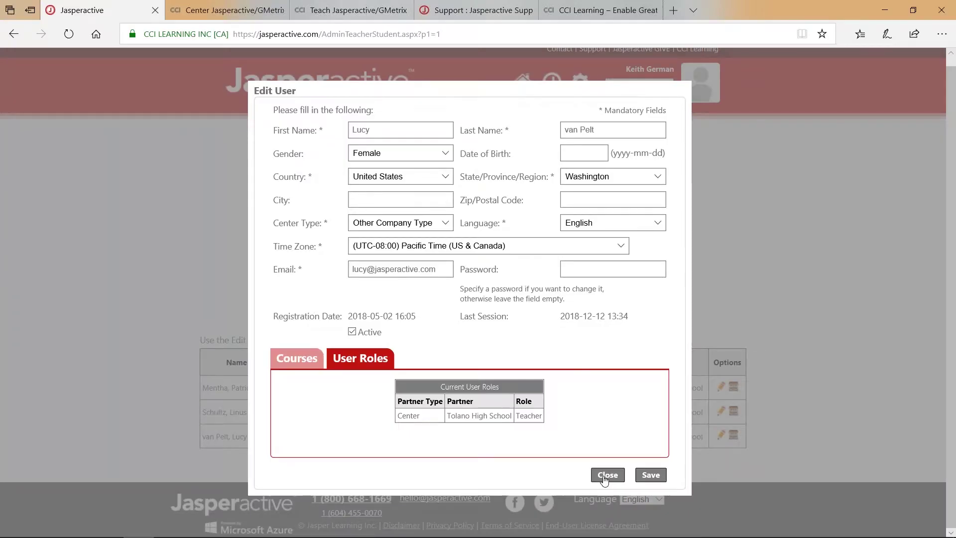
pyautogui.click(606, 476)
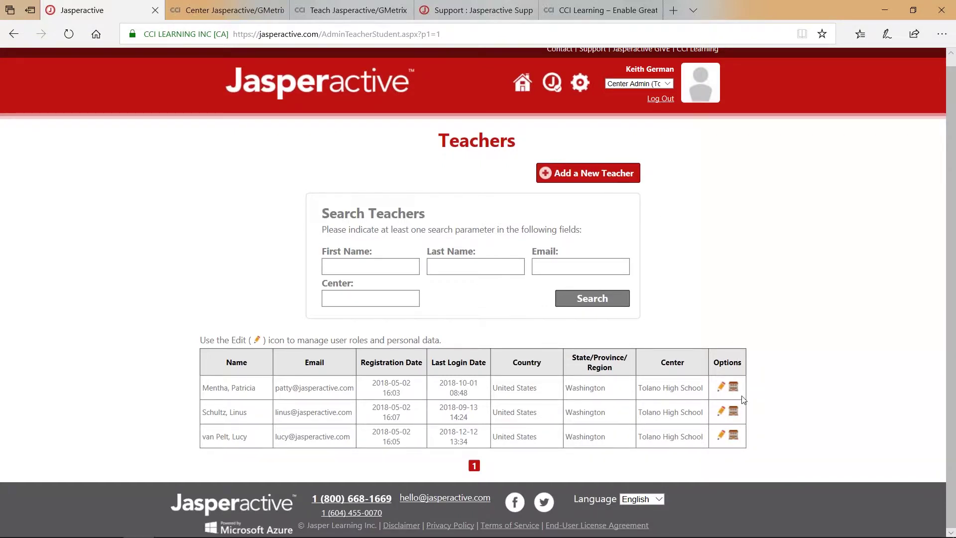
# View the Center Options for the last listed teacher, close them without saving, and return to the Centers Panel.
pyautogui.click(734, 436)
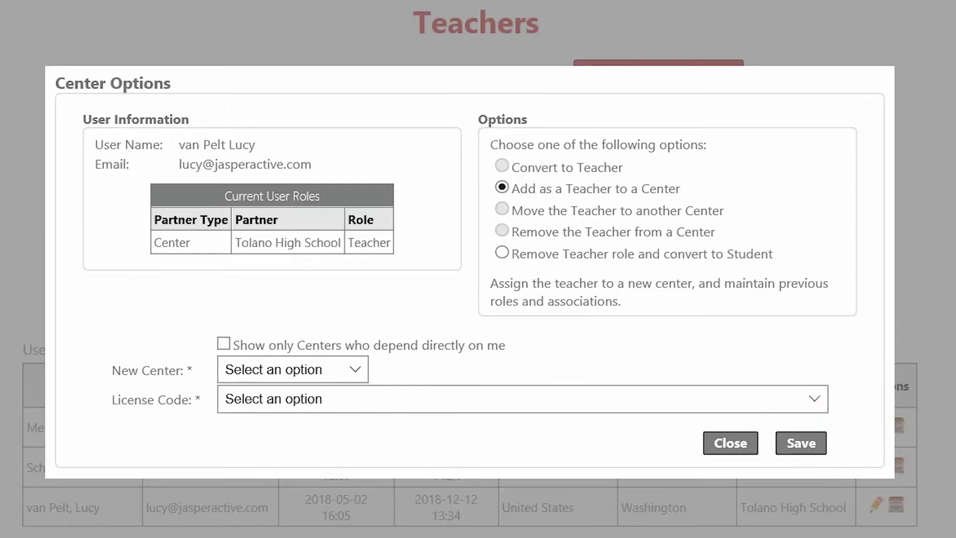
pyautogui.click(720, 443)
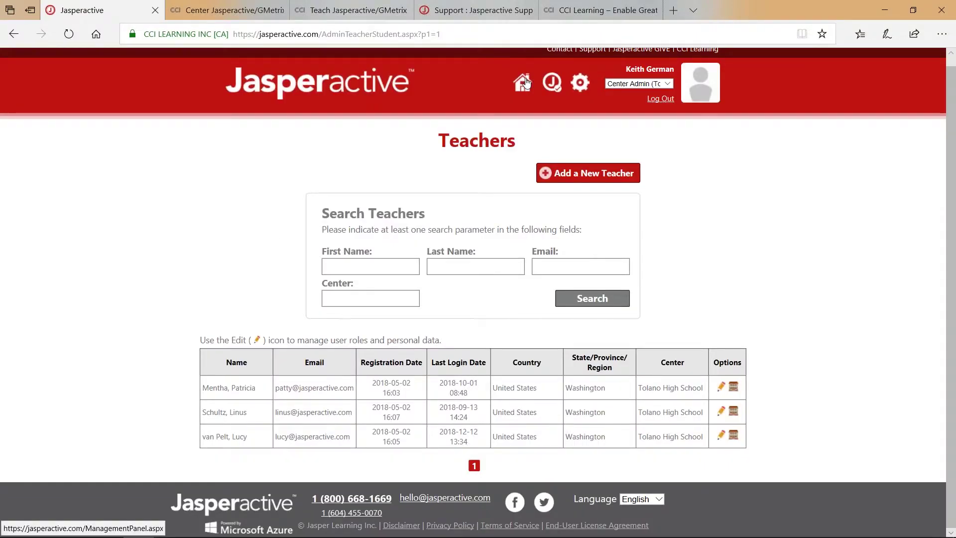
pyautogui.click(523, 81)
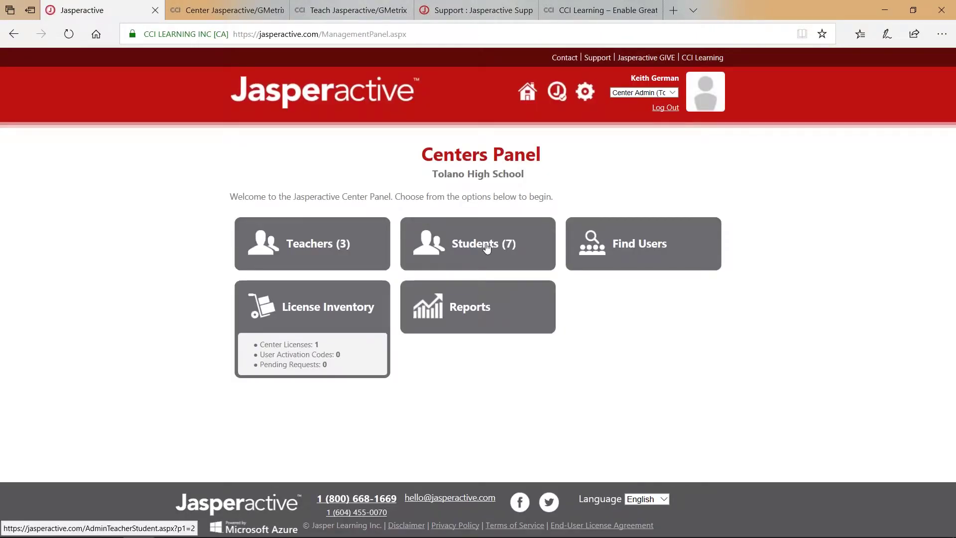
# List all students of the center by searching the Students page without any search parameters.
pyautogui.click(487, 248)
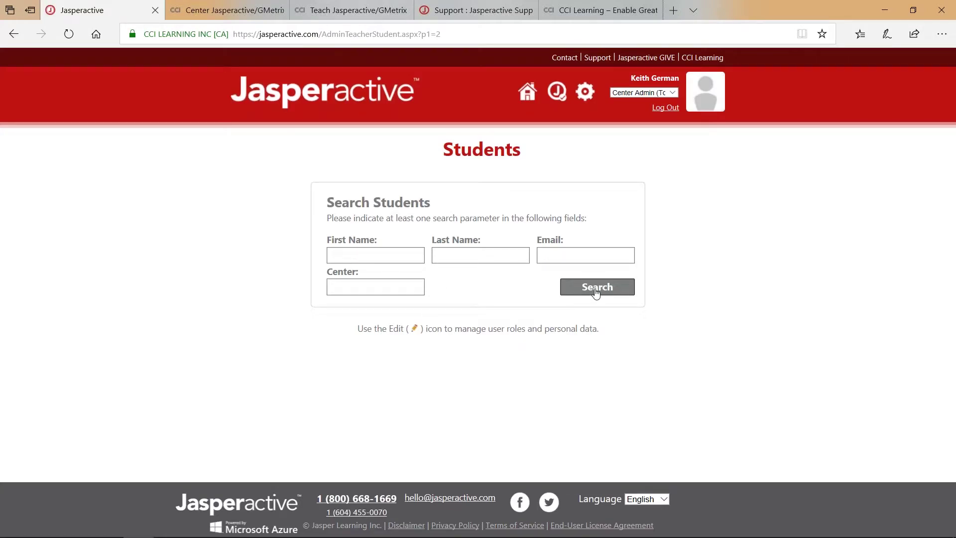
pyautogui.click(569, 289)
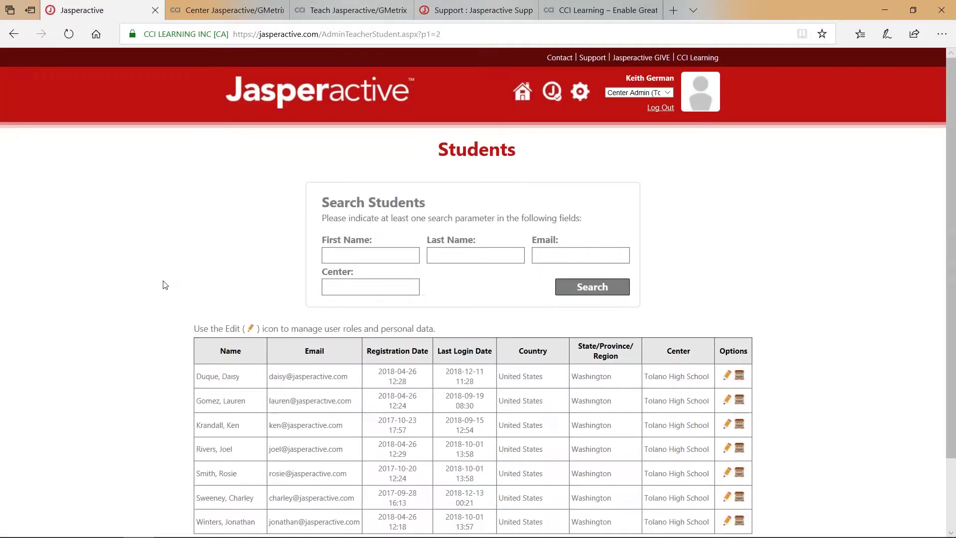
pyautogui.scroll(-2, 159, 284)
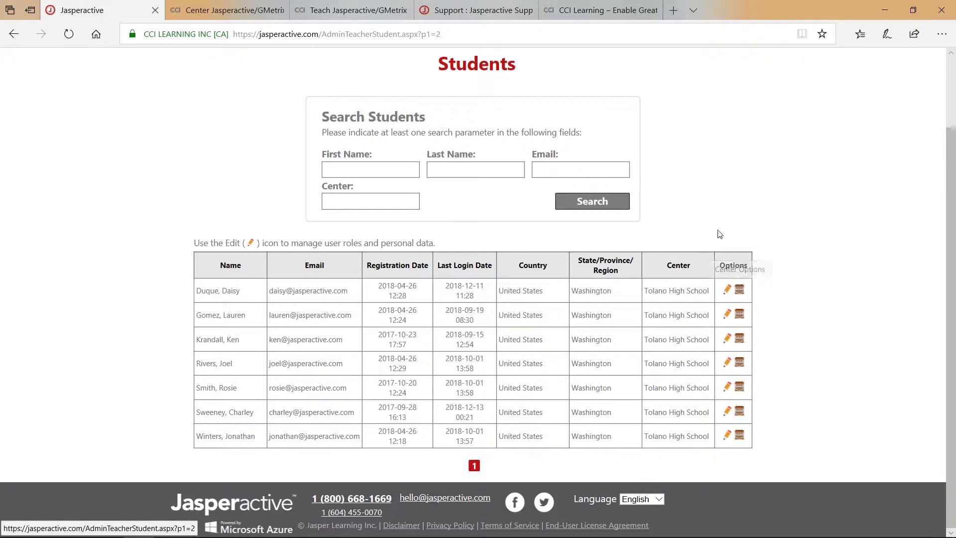
pyautogui.scroll(3, 717, 229)
# Look at the search fields of the Find Users page and return to the Centers Panel.
pyautogui.click(516, 98)
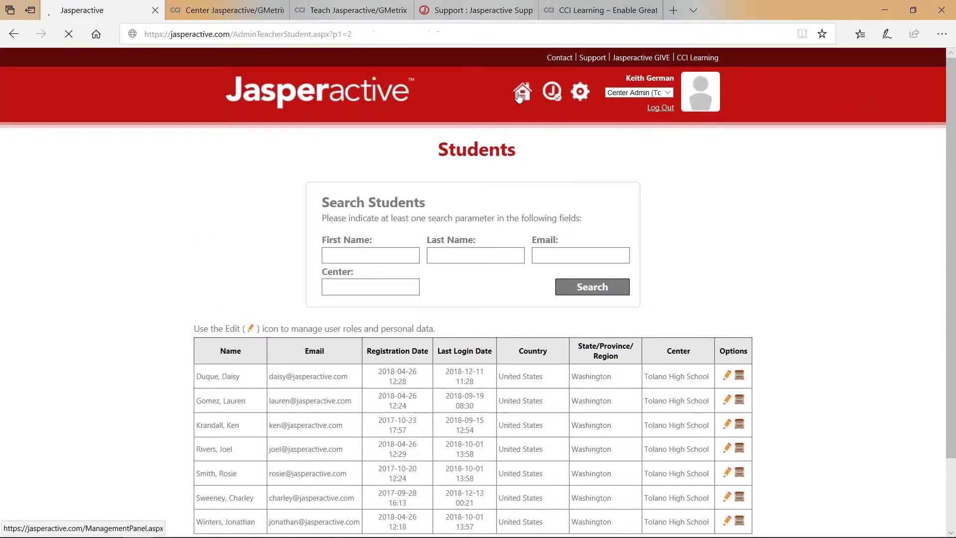
pyautogui.click(622, 246)
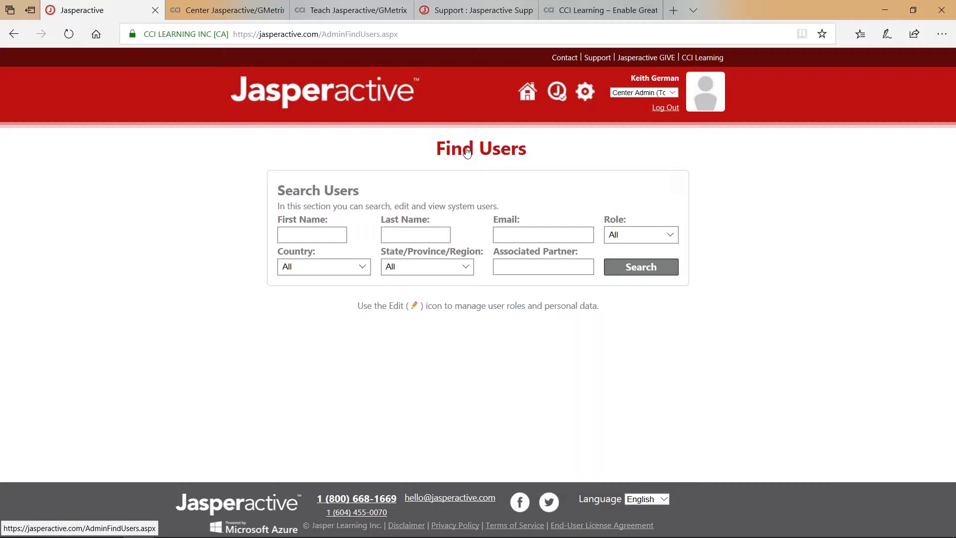
pyautogui.click(527, 96)
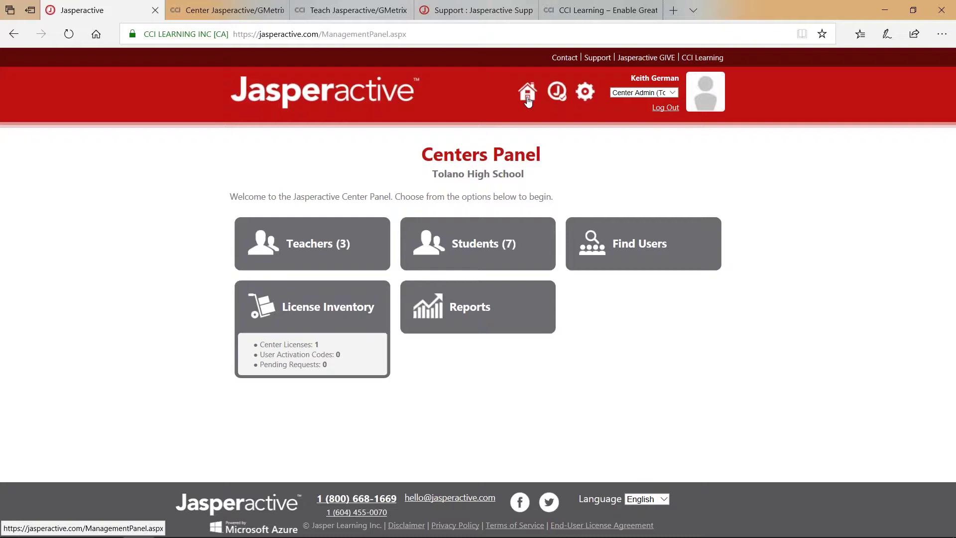
# Open the Administrative Reports and search the Partner Tree for Center License with no other filters.
pyautogui.click(484, 307)
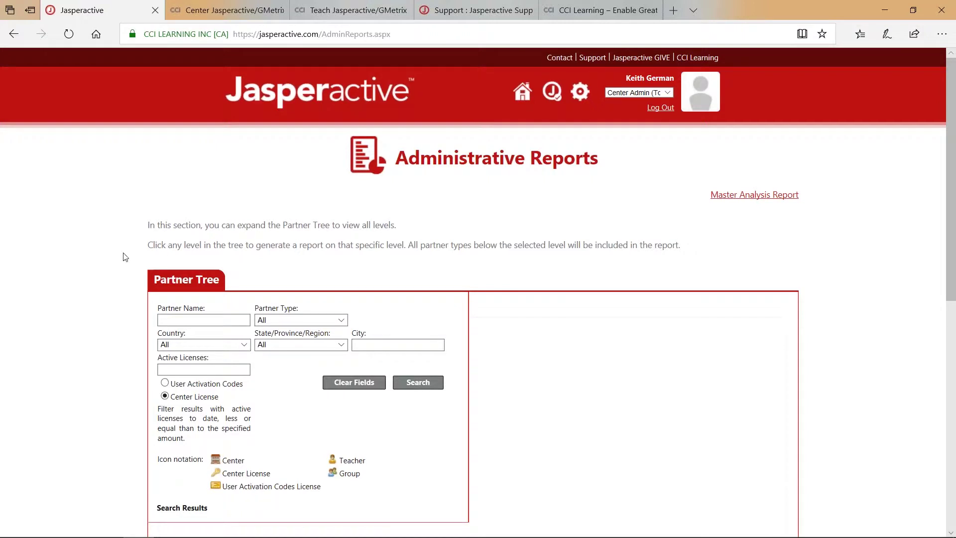
pyautogui.scroll(-2, 125, 257)
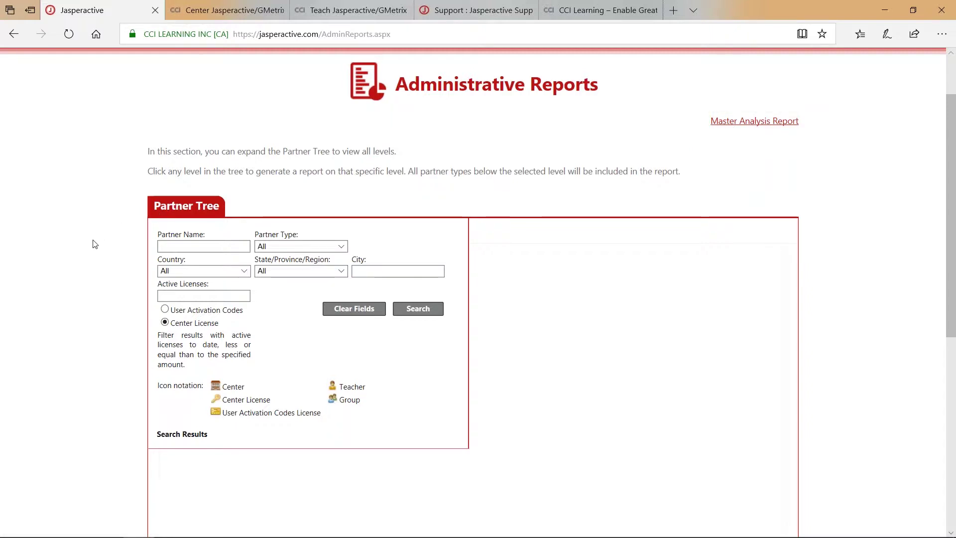
pyautogui.scroll(-2, 95, 244)
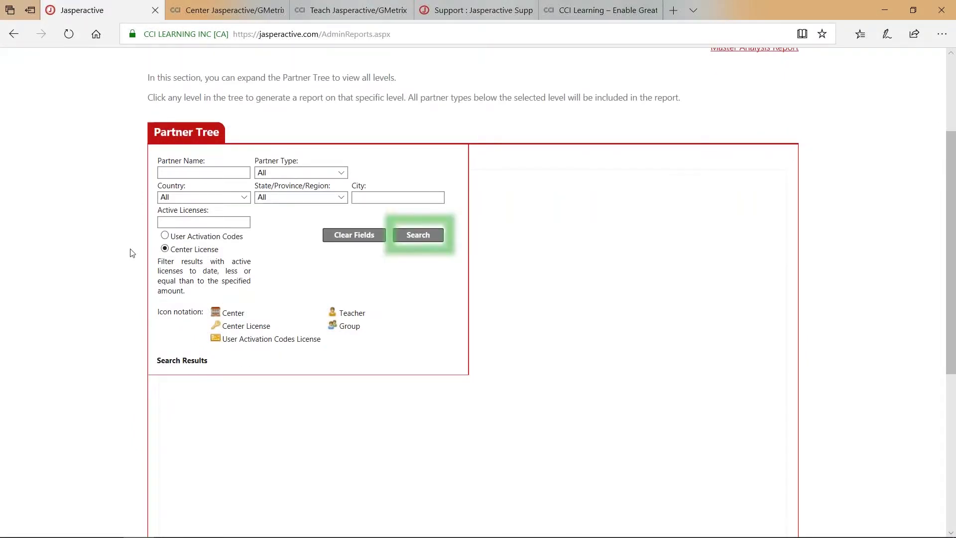
pyautogui.click(419, 239)
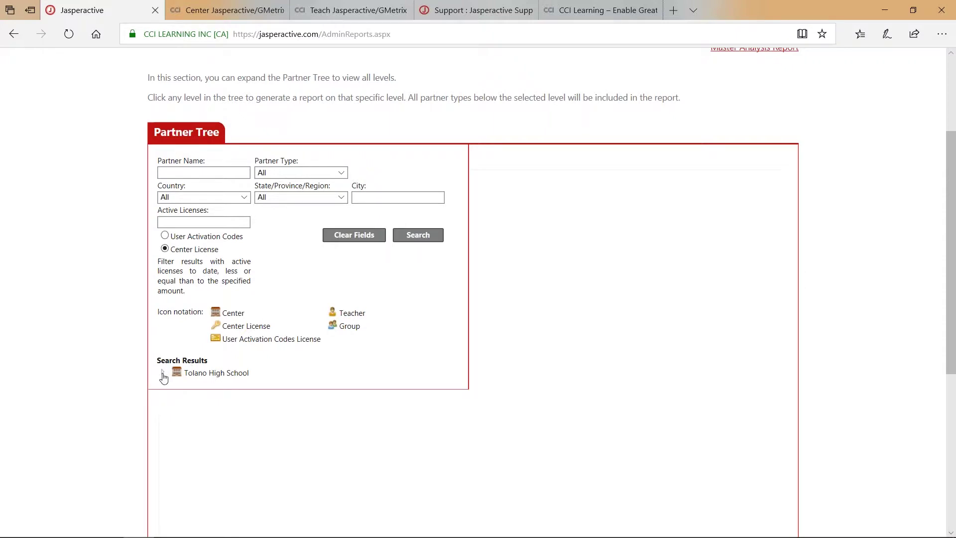
# Expand Tolano High School and its center license in the search results, plus the second and last teachers' groups.
pyautogui.click(162, 374)
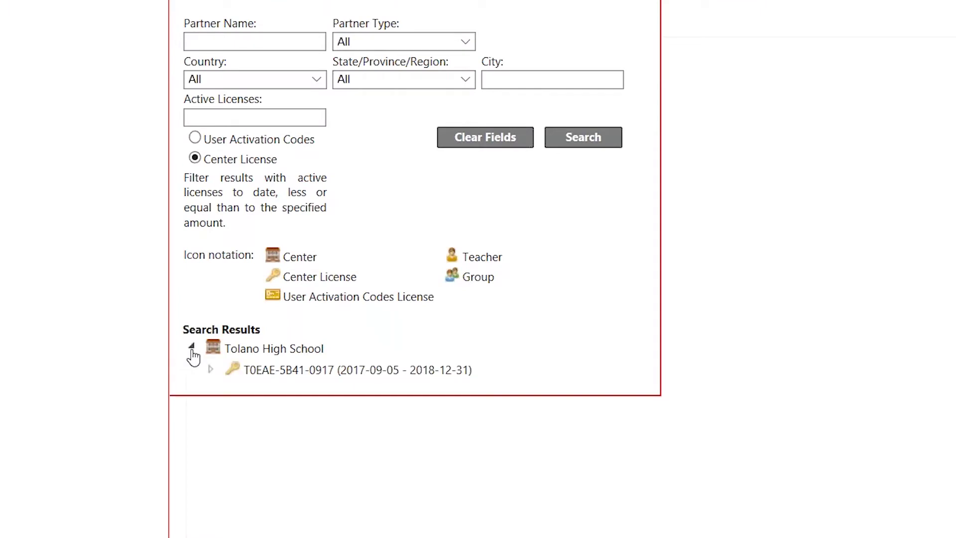
pyautogui.click(210, 371)
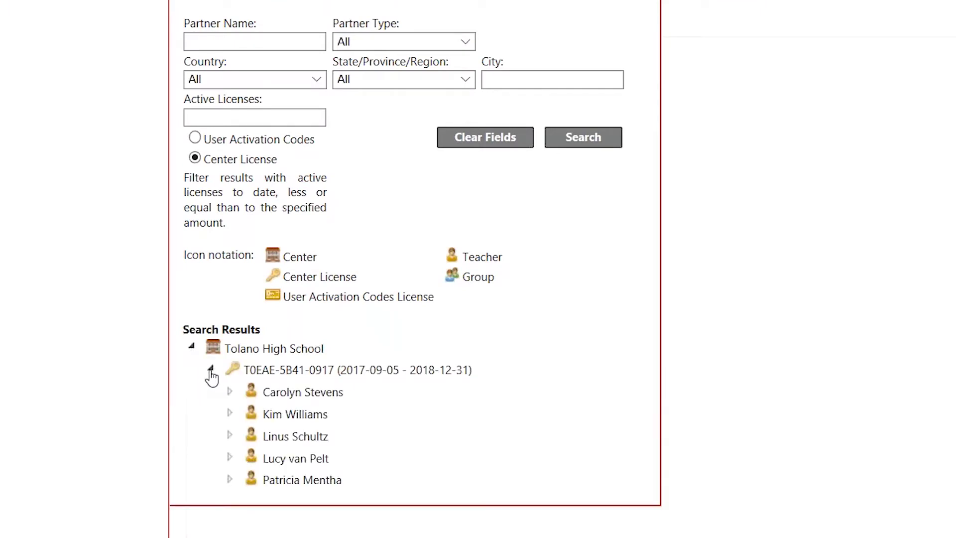
pyautogui.click(230, 413)
pyautogui.click(229, 522)
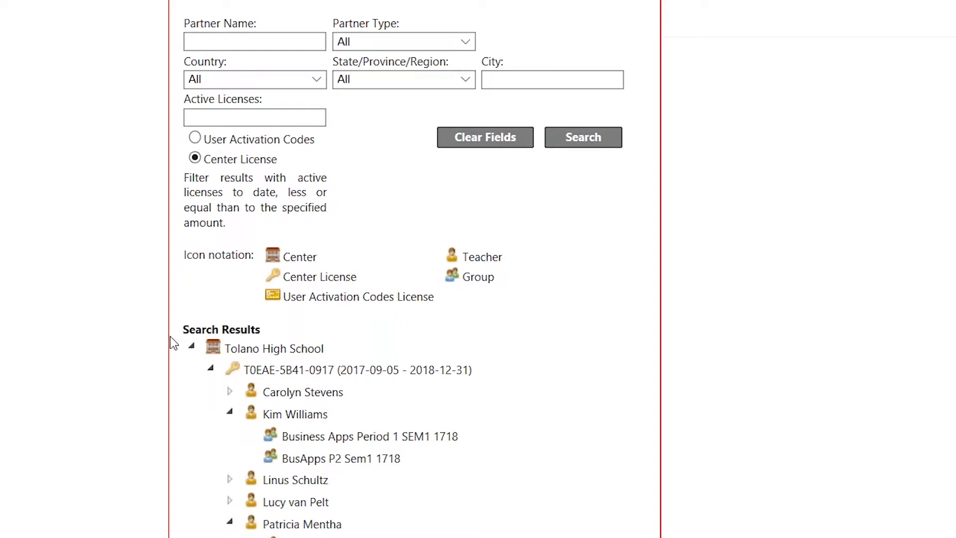
pyautogui.scroll(-2, 124, 314)
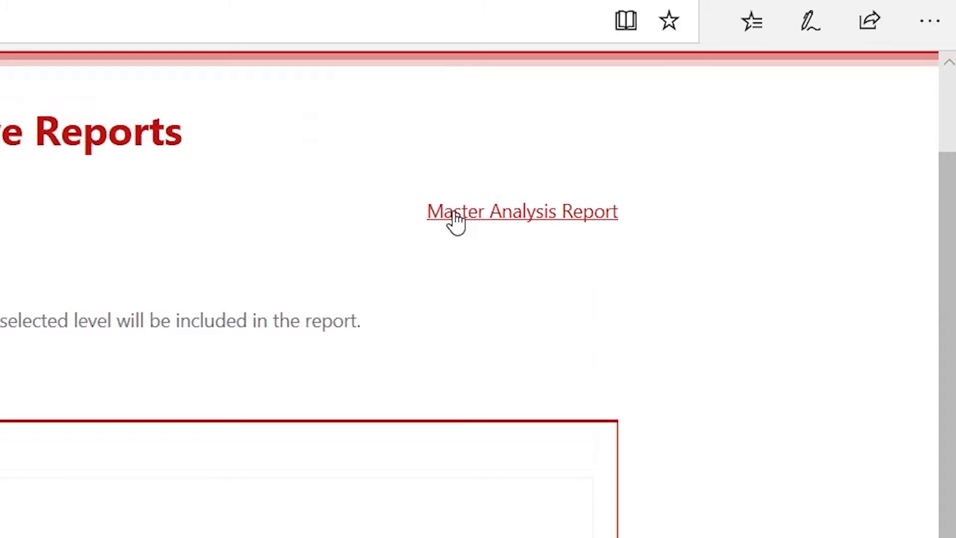
# Open the Master Analysis Report and select the last listed teacher and all of that teacher's groups.
pyautogui.click(455, 219)
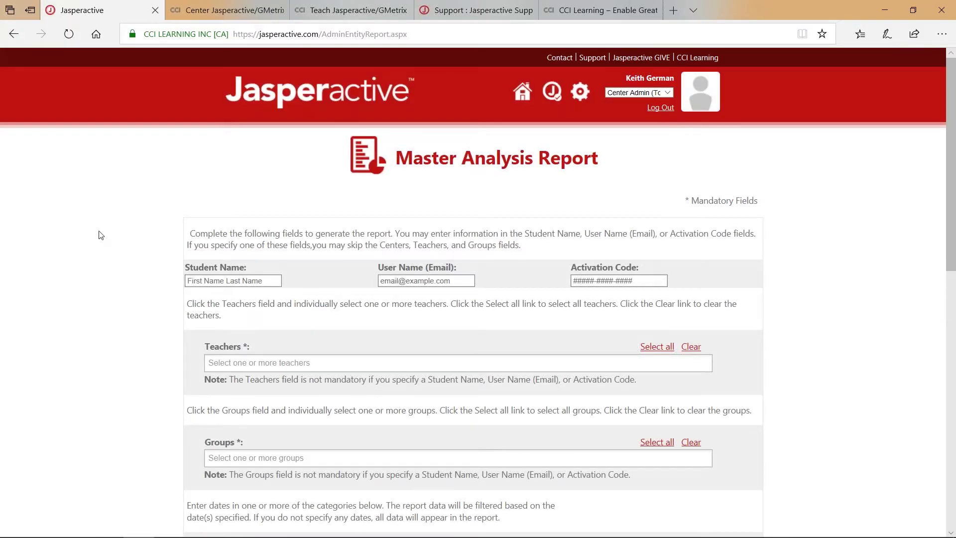
pyautogui.scroll(-3, 99, 235)
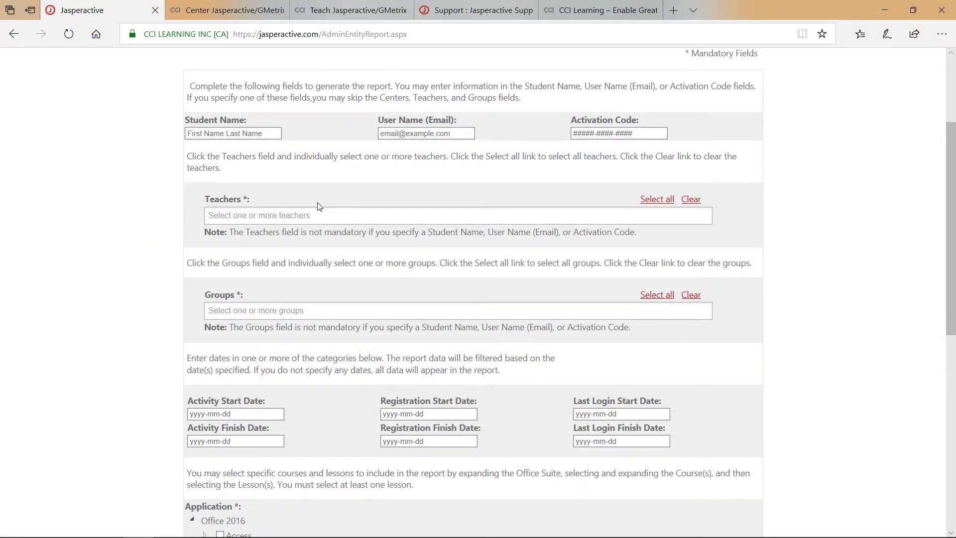
pyautogui.click(319, 215)
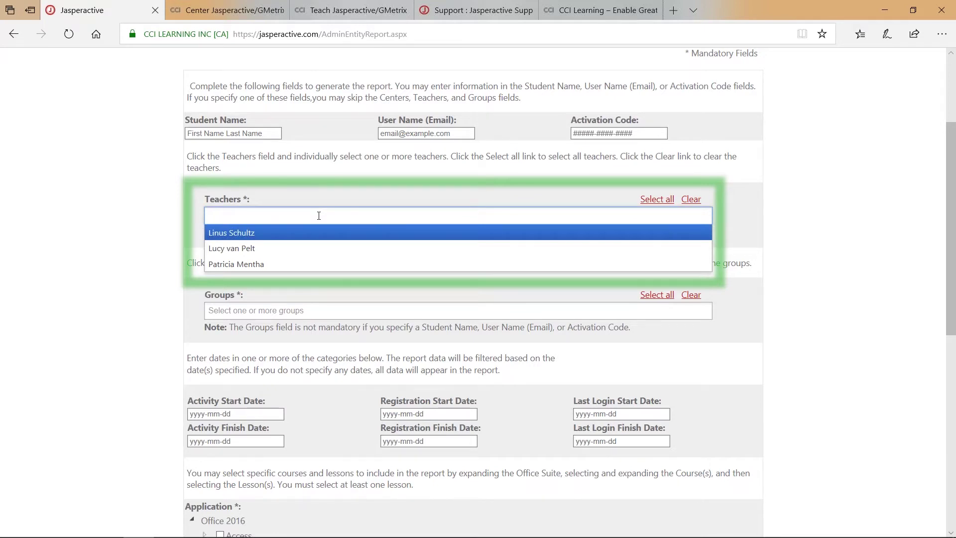
pyautogui.click(242, 265)
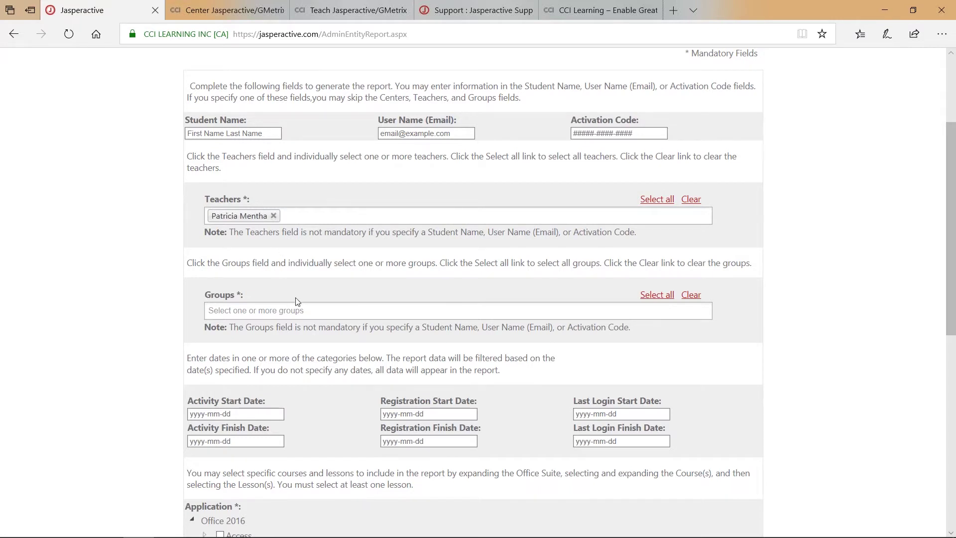
pyautogui.click(299, 310)
pyautogui.click(657, 295)
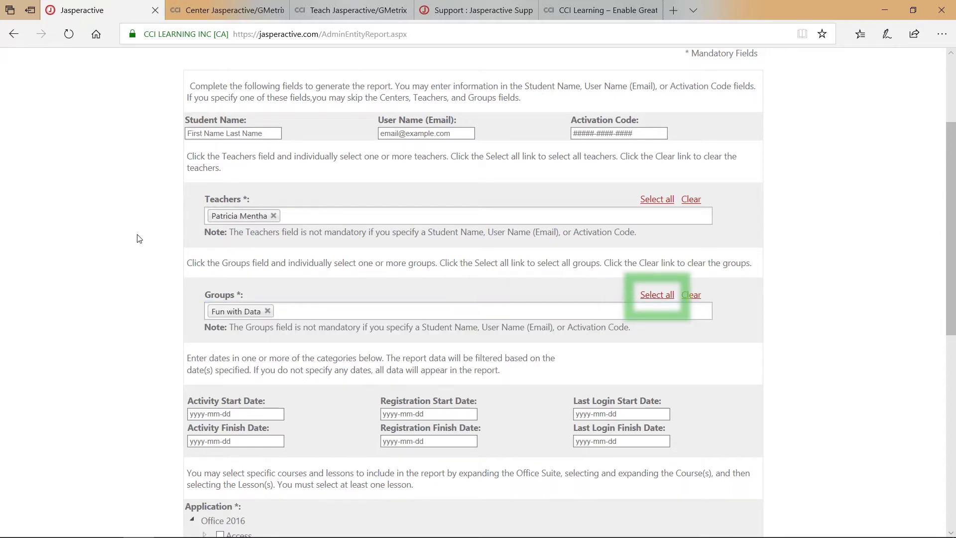
# Browse the Activity Start Date calendar back to the months of 2016 and close it without choosing a date.
pyautogui.scroll(-3, 119, 241)
pyautogui.scroll(-3, 119, 241)
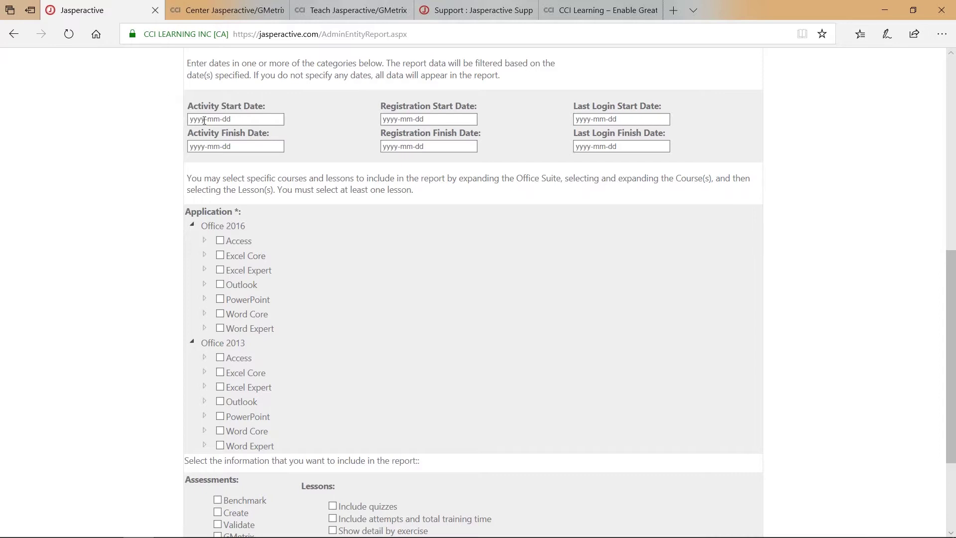
pyautogui.click(205, 120)
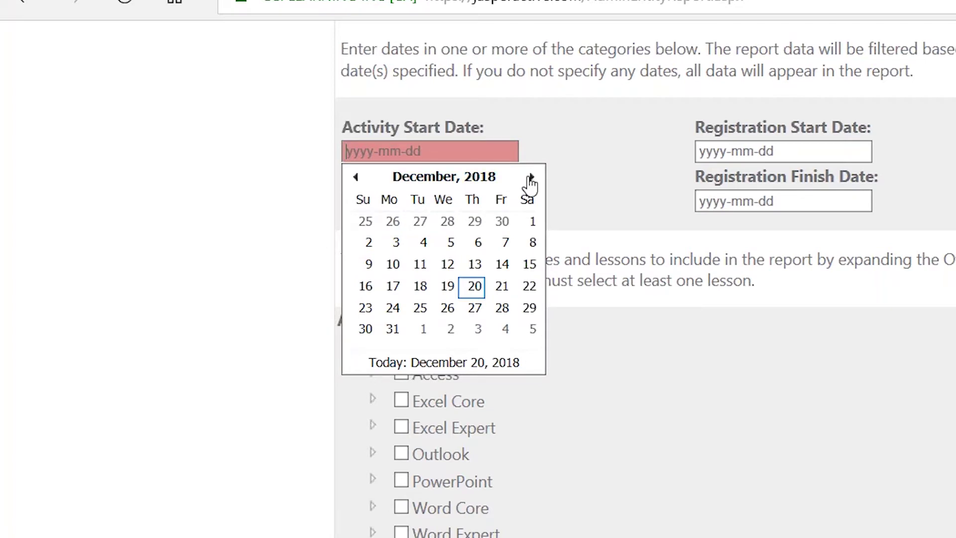
pyautogui.click(440, 178)
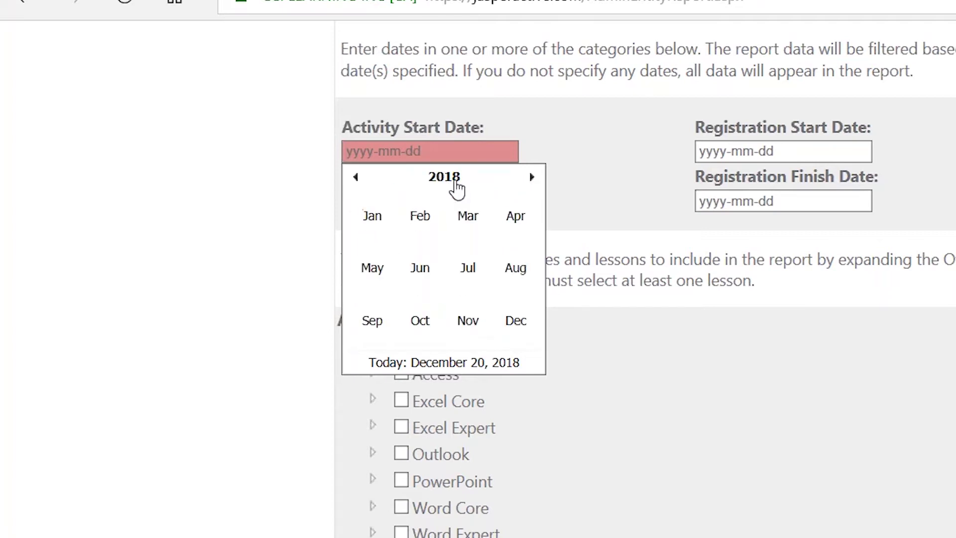
pyautogui.click(356, 179)
pyautogui.click(355, 178)
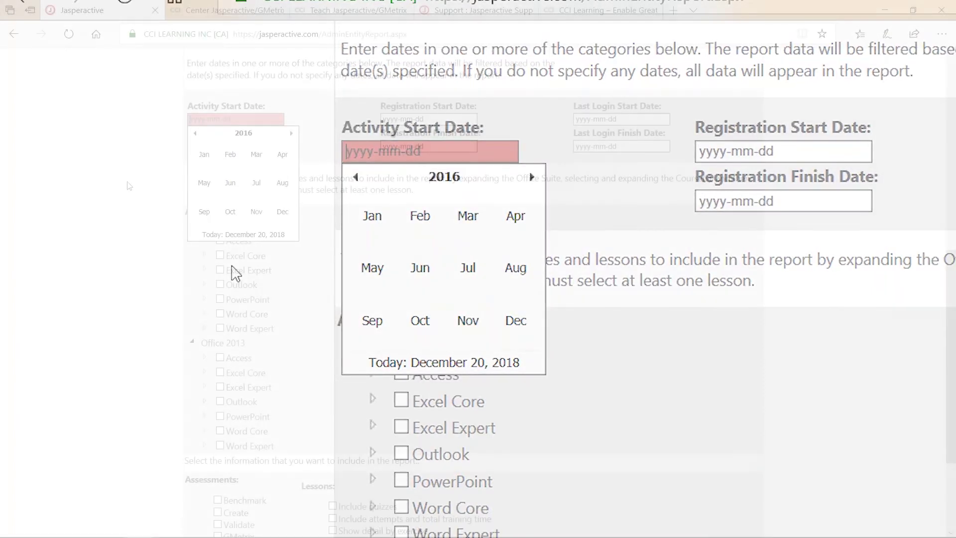
pyautogui.click(129, 186)
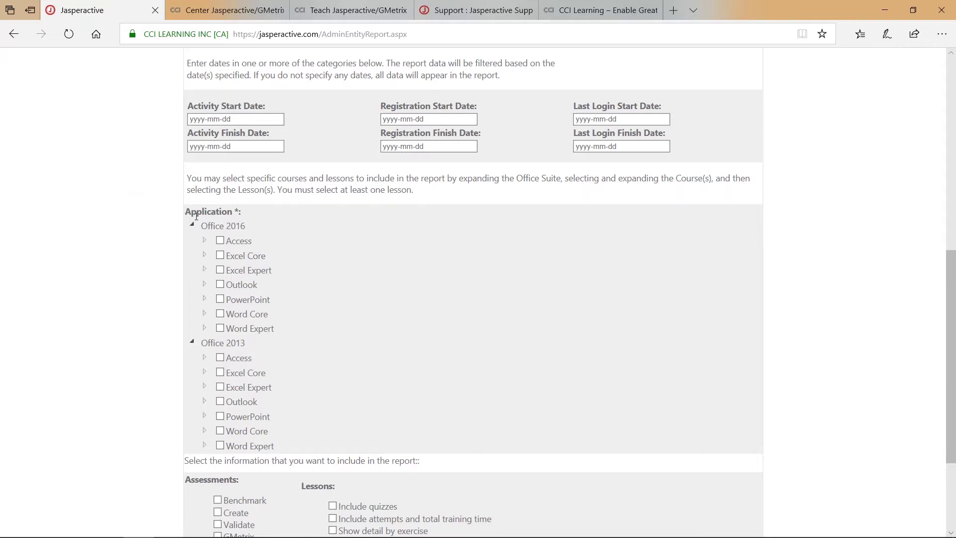
# Expand PowerPoint under Office 2016 and include Lessons 1 to 4 in the report.
pyautogui.scroll(-2, 156, 244)
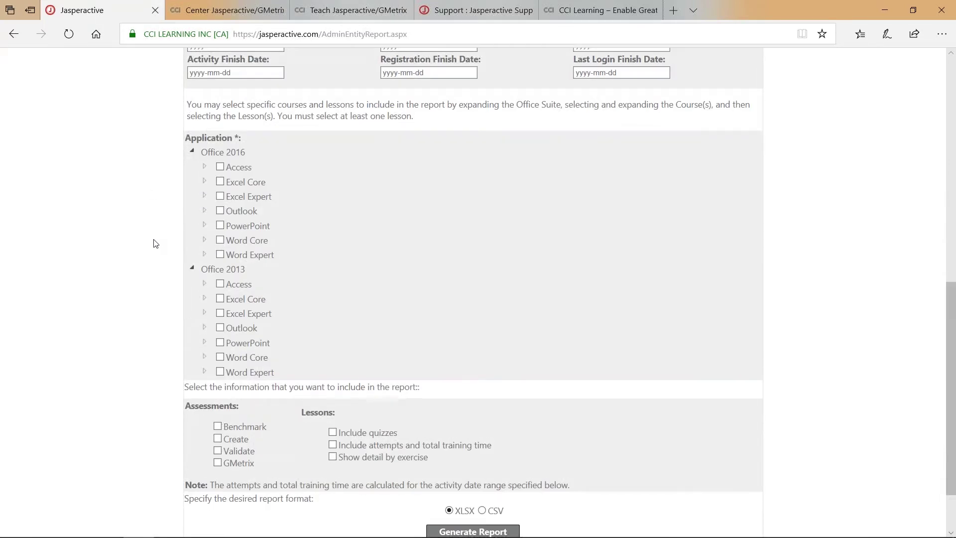
pyautogui.click(206, 230)
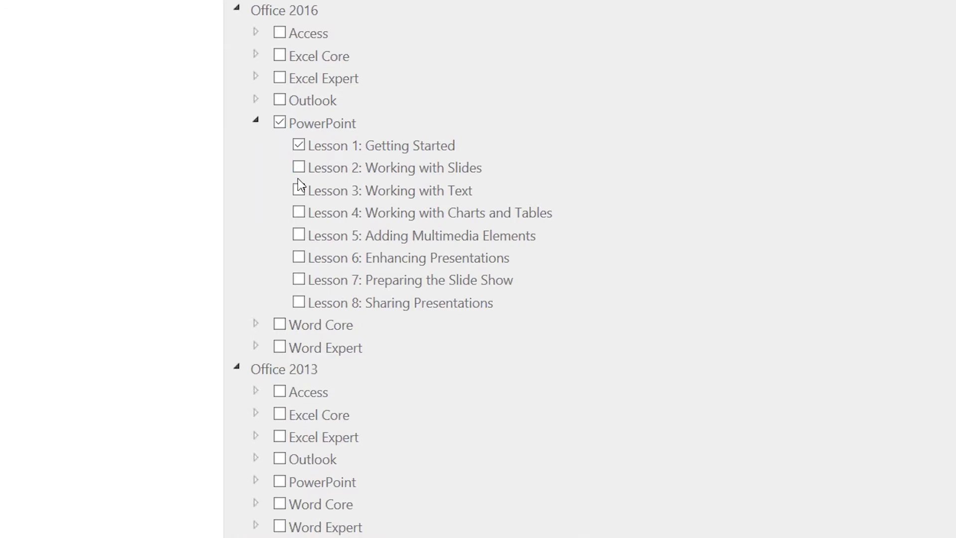
pyautogui.click(299, 171)
pyautogui.click(299, 194)
pyautogui.click(298, 211)
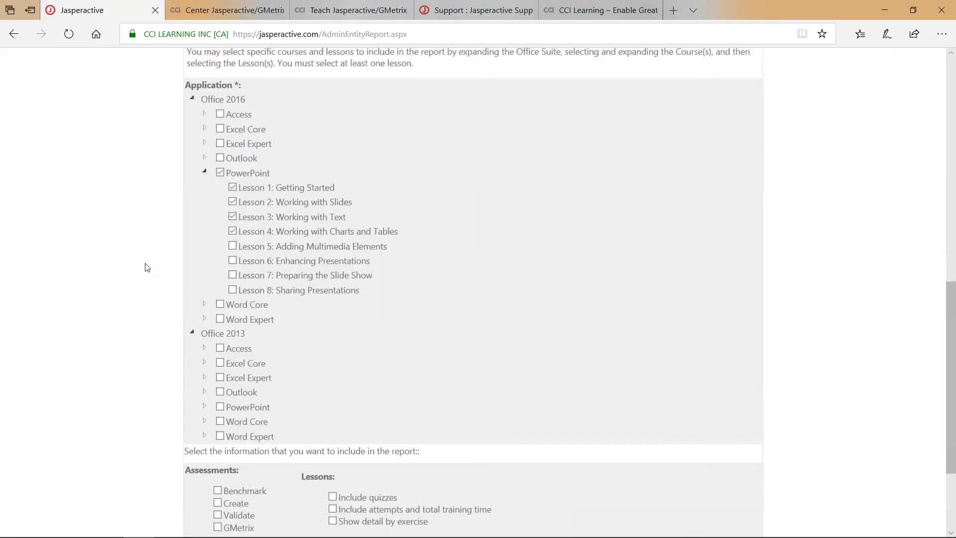
# Look at the report's assessment, lesson and format options, and go to the Jasperactive Support site.
pyautogui.scroll(-3, 165, 181)
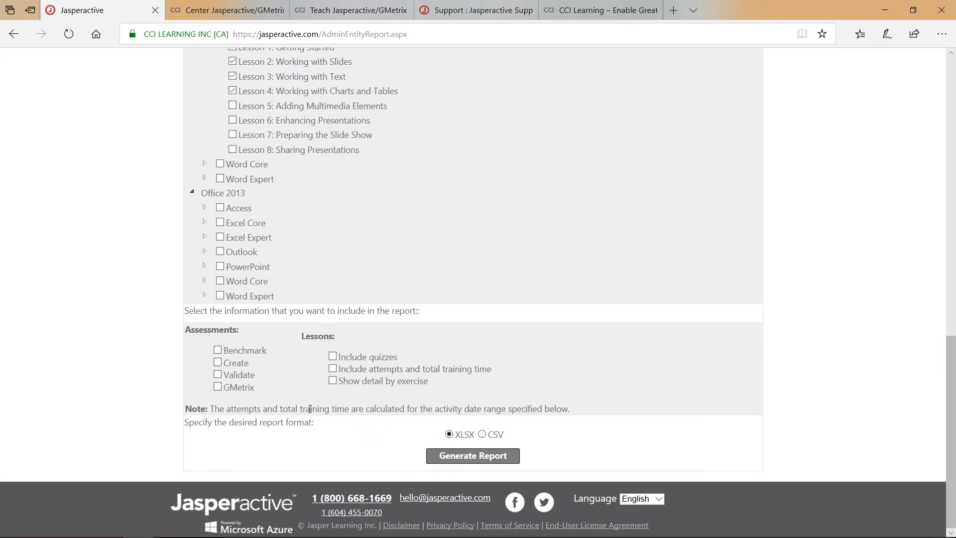
pyautogui.scroll(15, 165, 375)
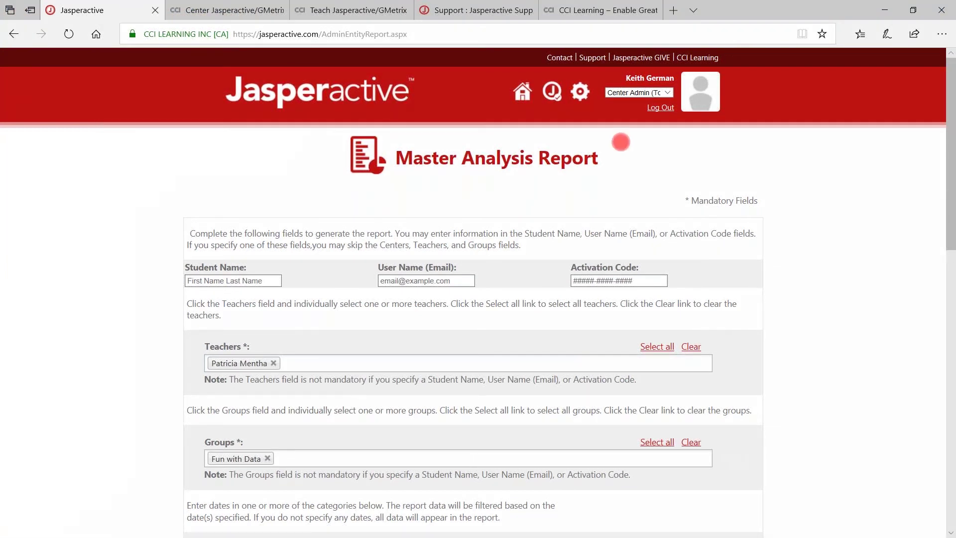
pyautogui.click(594, 58)
pyautogui.click(466, 11)
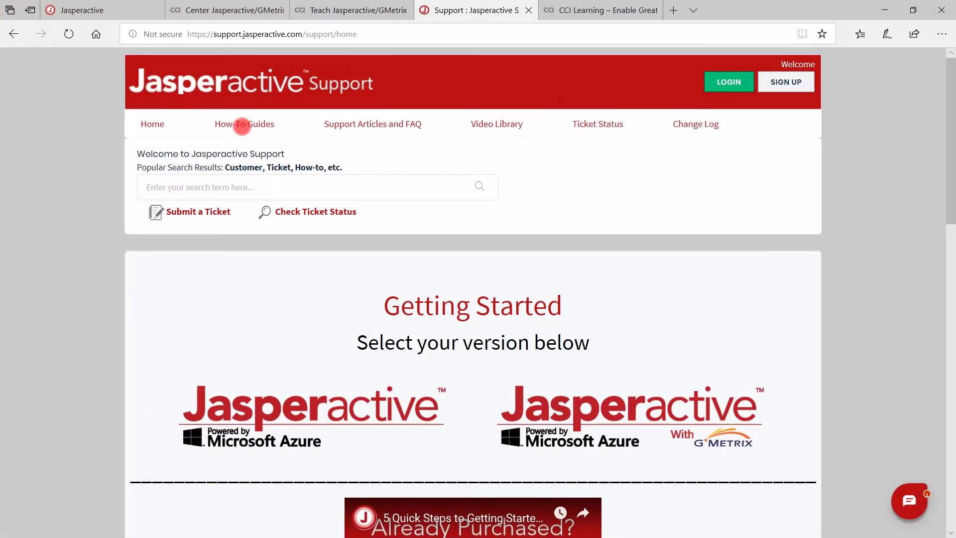
# Look at the How-To Guides entry and the Getting Started versions on the support home page.
pyautogui.click(240, 123)
pyautogui.scroll(-3, 319, 188)
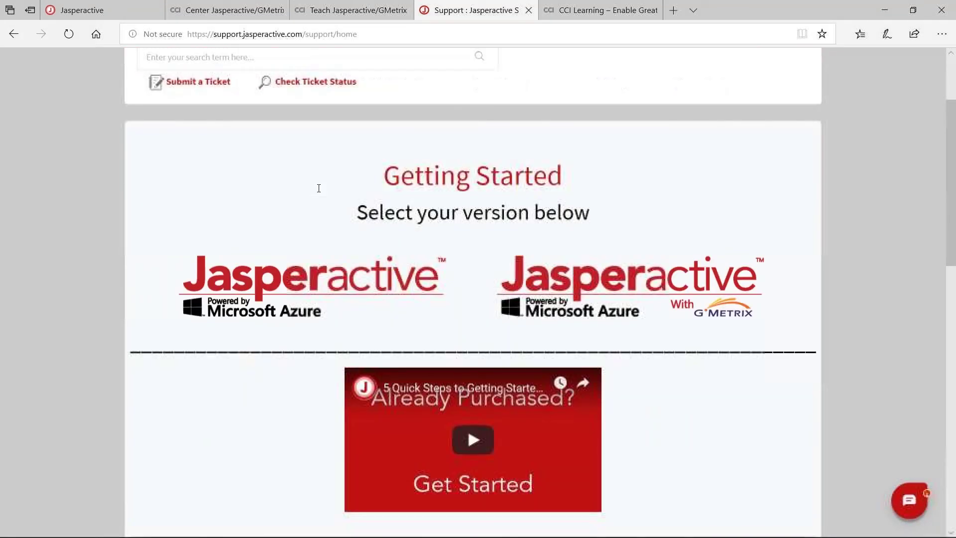
pyautogui.scroll(-2, 319, 187)
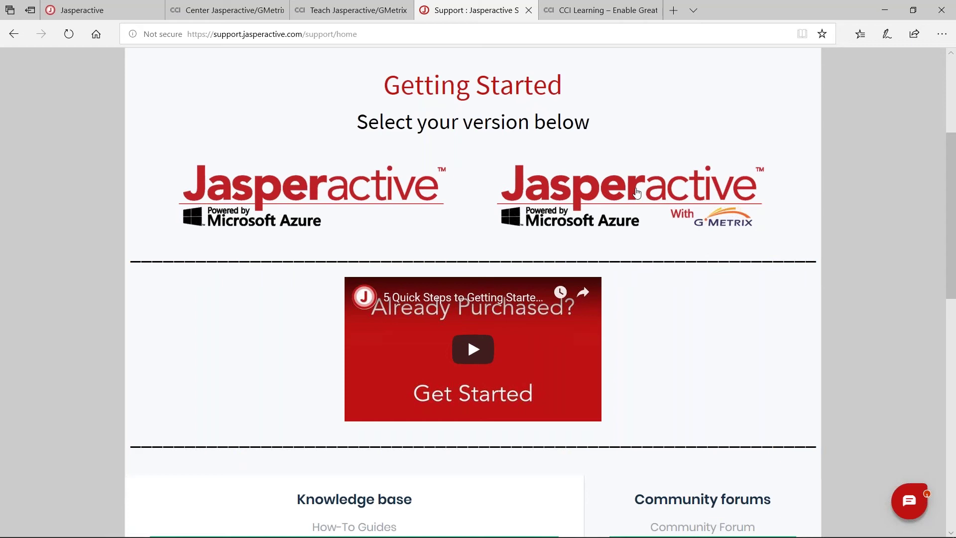
# View the teacher getting-started page, and go to Contact Us from the CCI Learning home page.
pyautogui.click(349, 11)
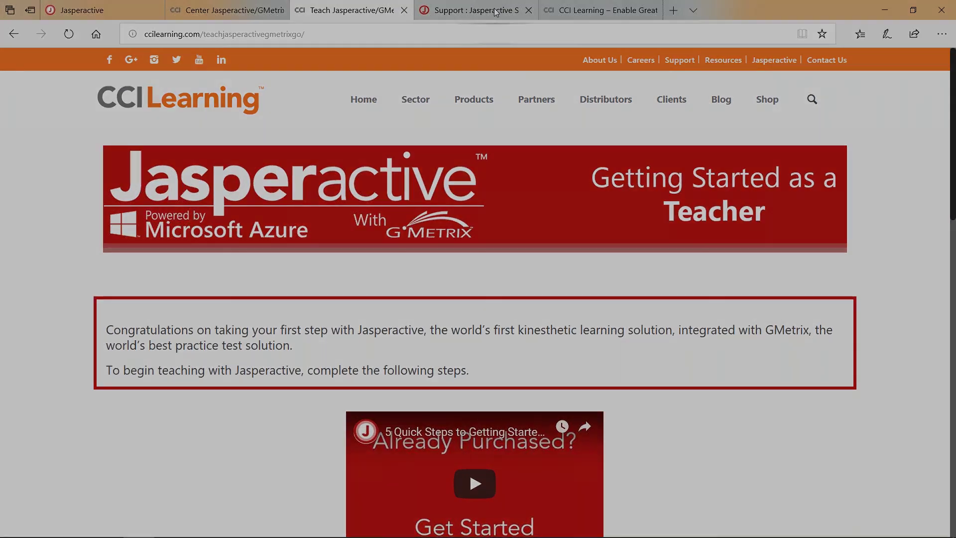
pyautogui.click(583, 10)
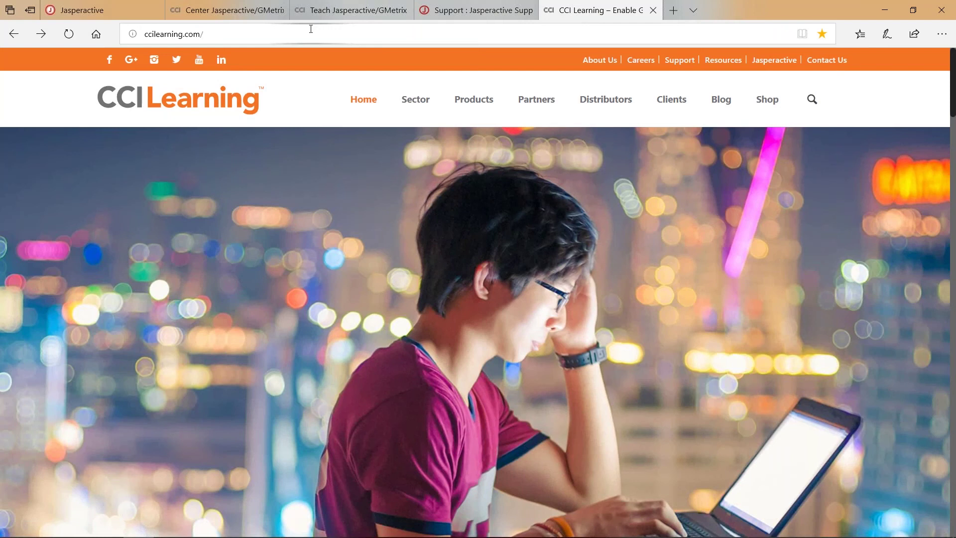
pyautogui.click(826, 60)
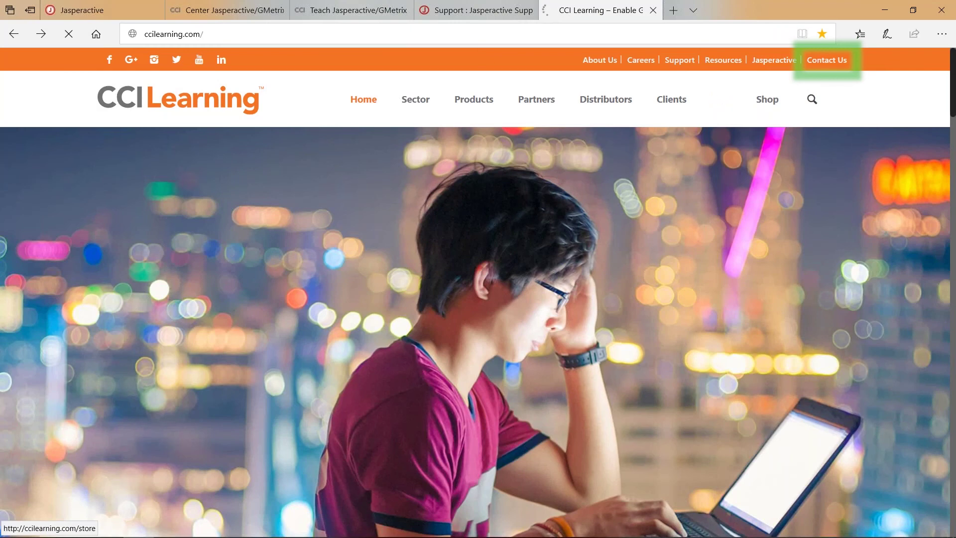